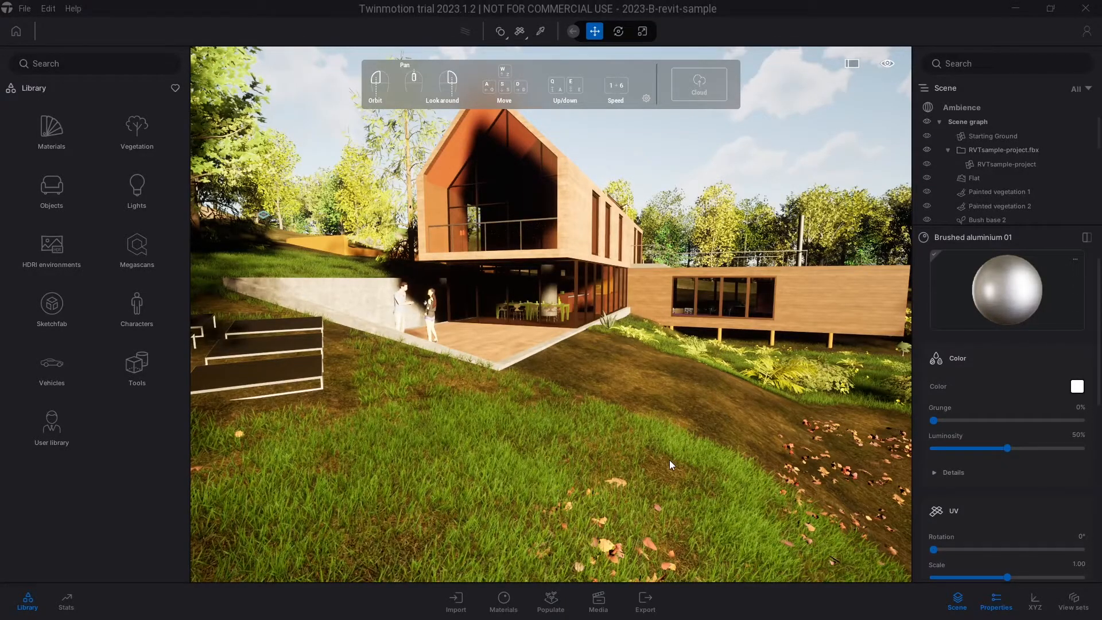
scroll(669, 460, up, 3)
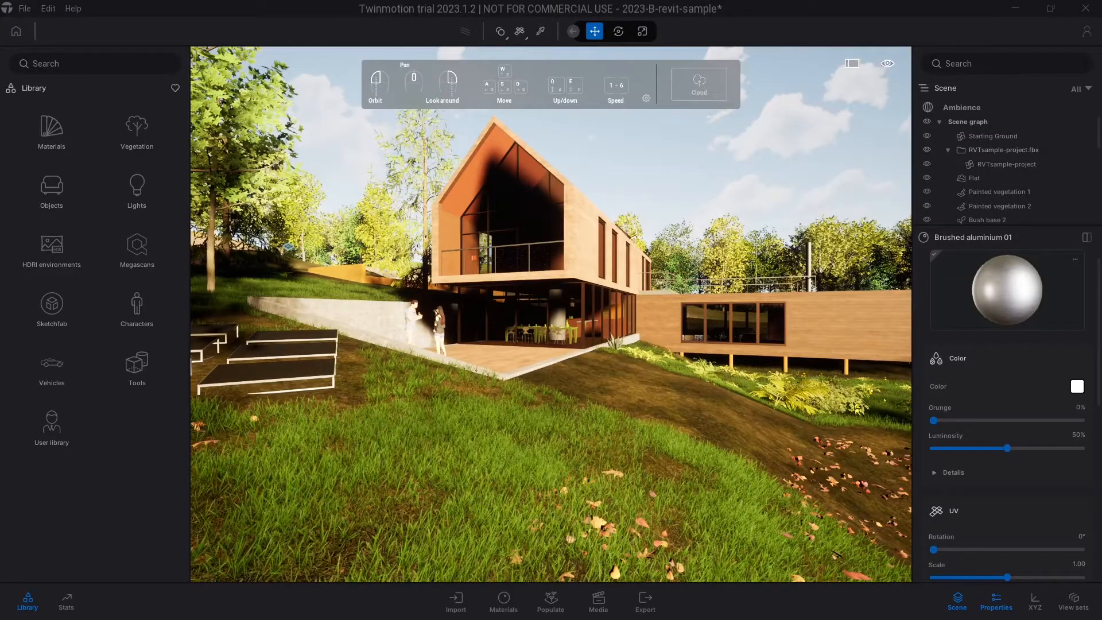
- Orbit the camera to view the house from a closer, lower angle
right_drag(654, 362, 583, 353)
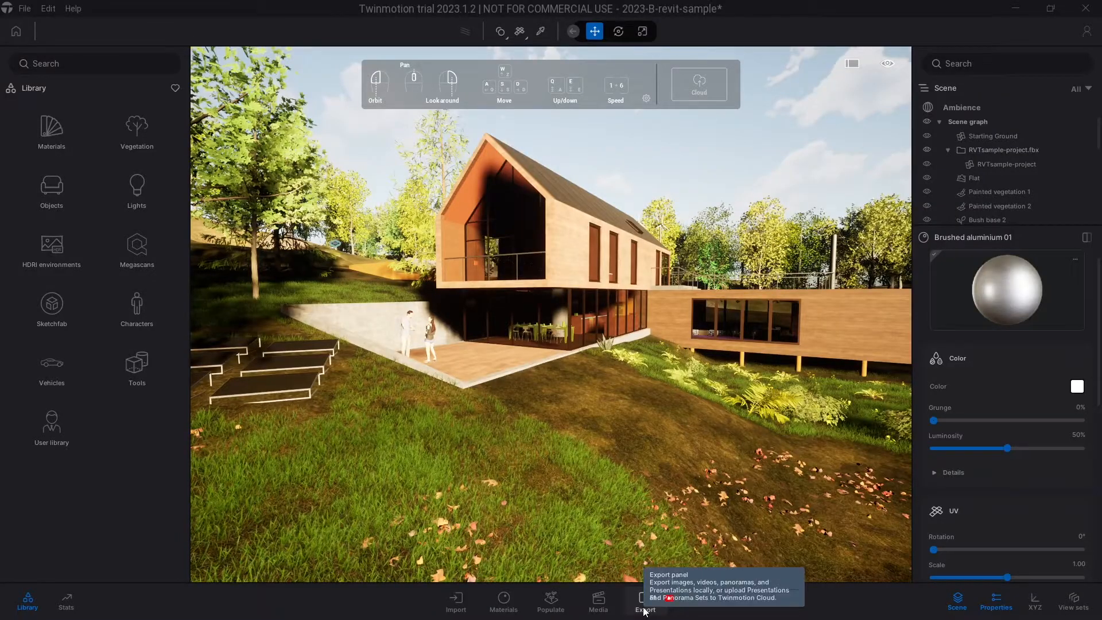
- Capture the current house view as a new image shot, Image6, in the Media dock
click(597, 602)
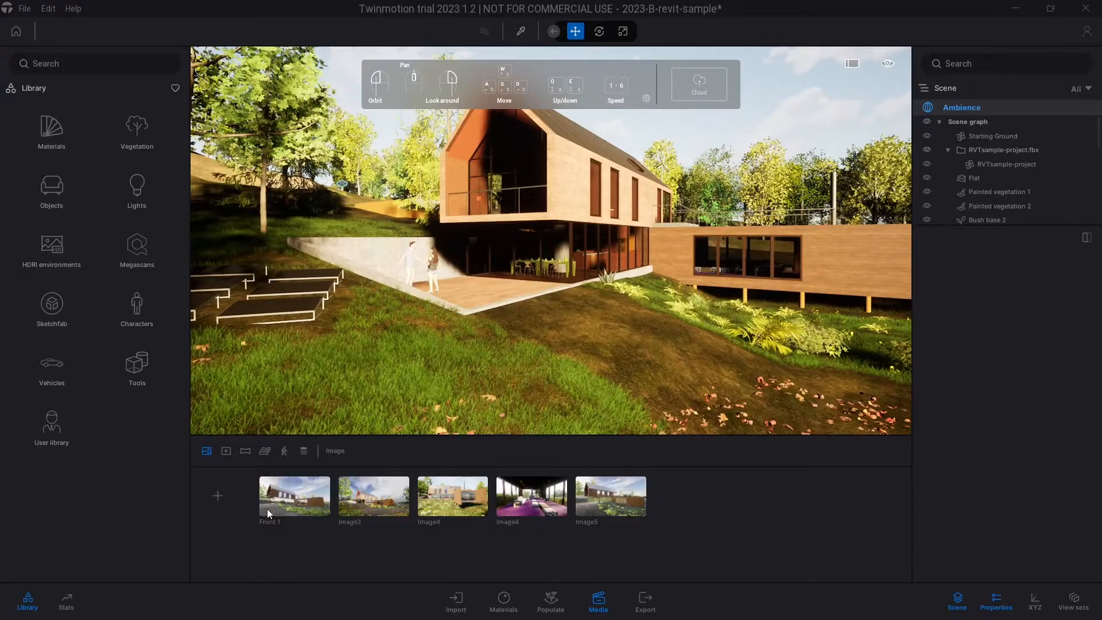
click(217, 498)
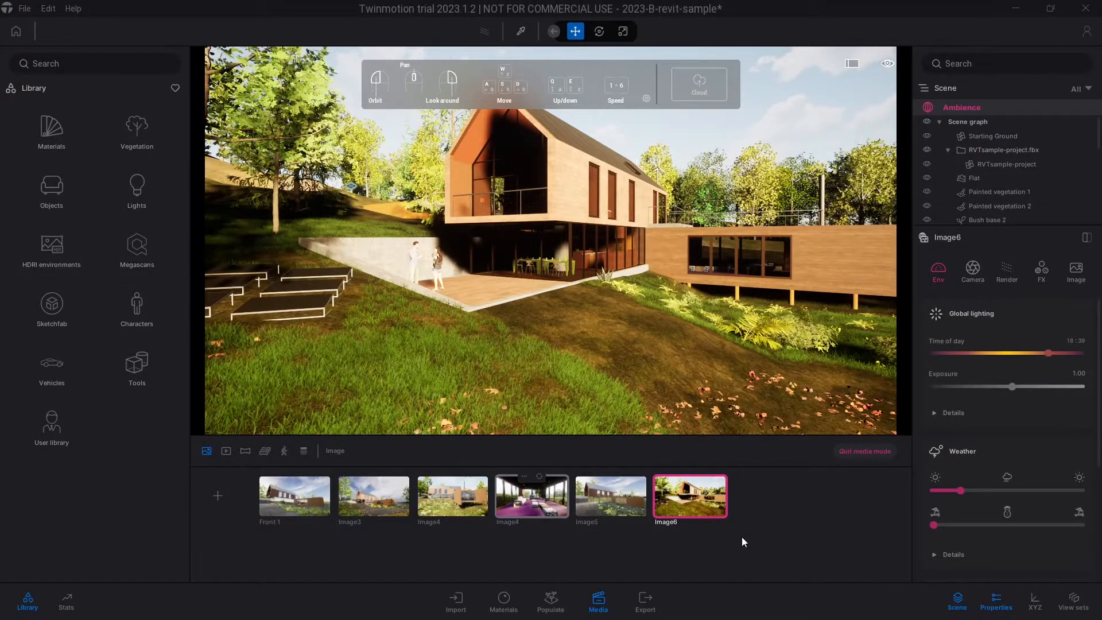
mouse_move(293, 497)
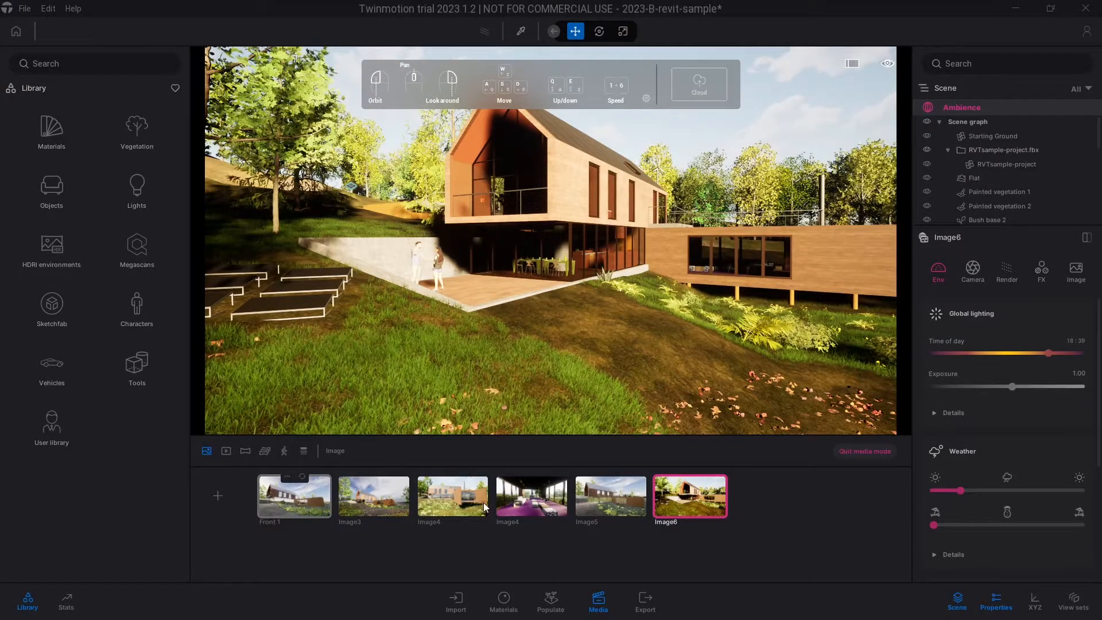
- Compare the Image5 and Image6 shots, then bring up the shot options for Image5
click(611, 502)
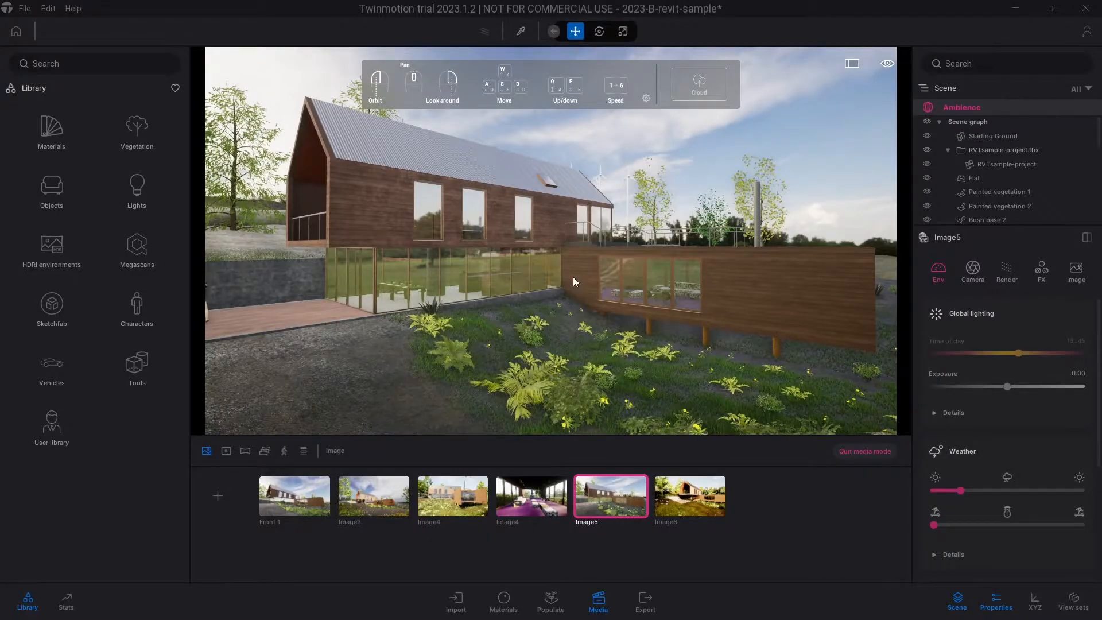
click(690, 499)
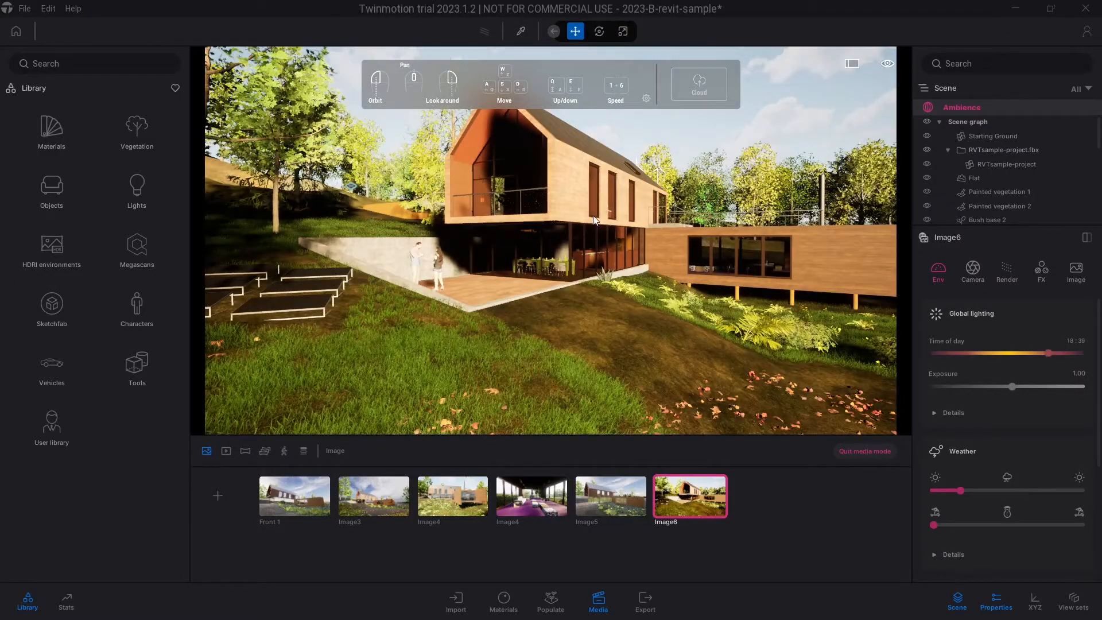
mouse_move(610, 496)
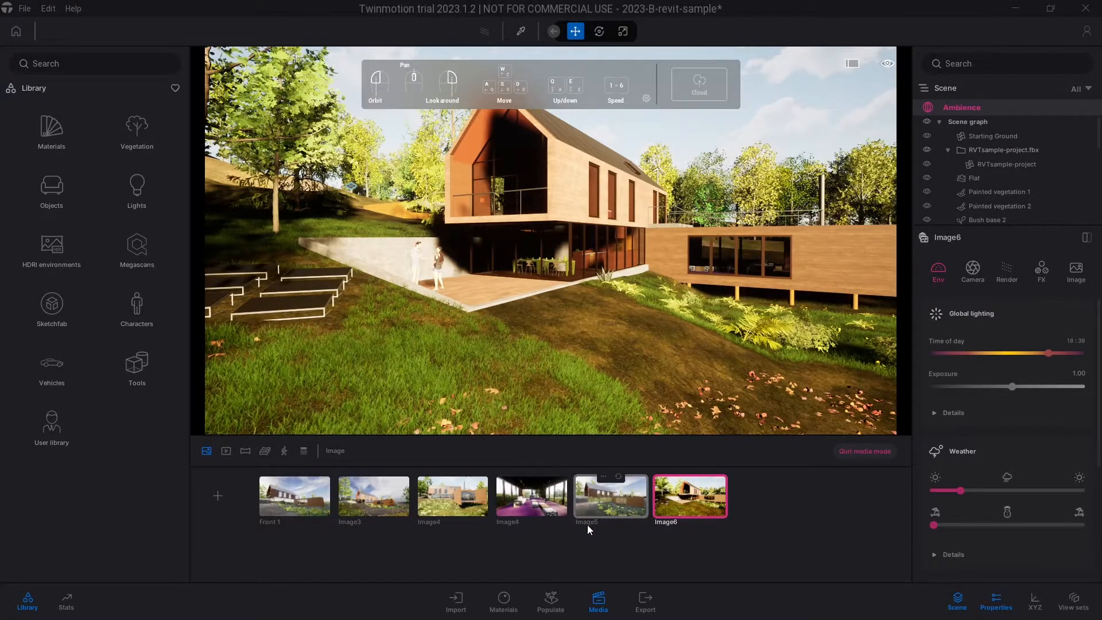
click(608, 509)
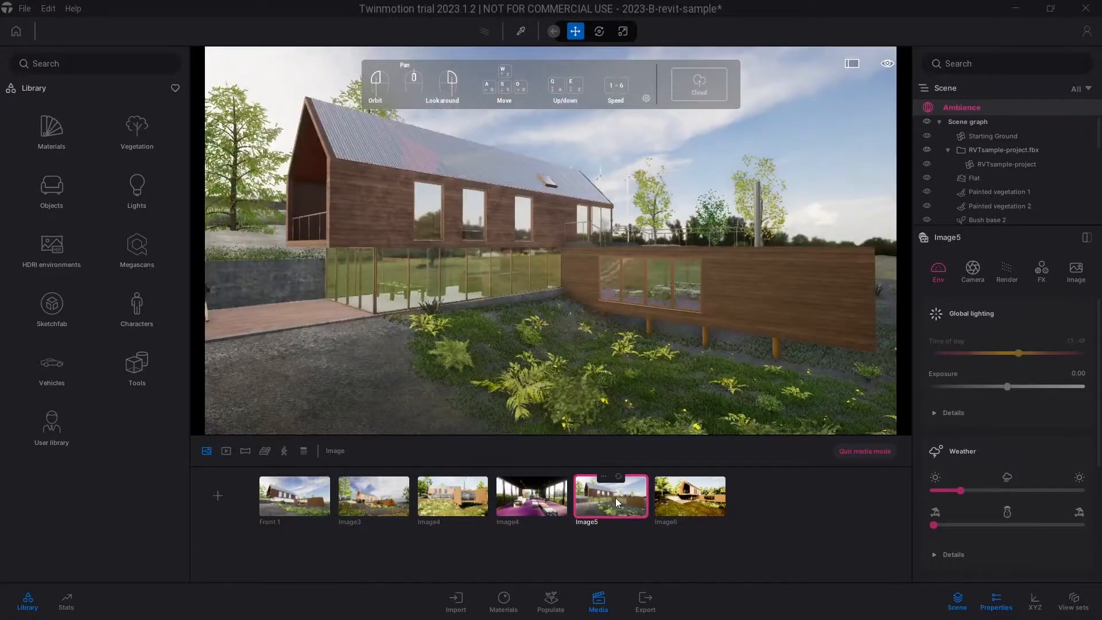
click(606, 479)
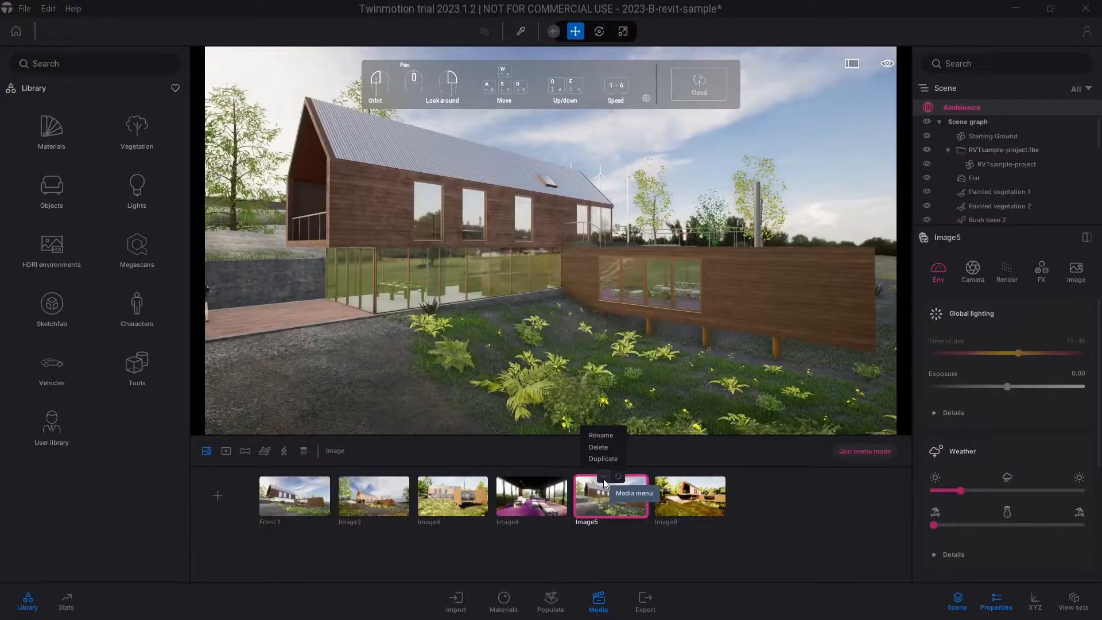
- Rename the Image5 shot to picture 1
click(601, 435)
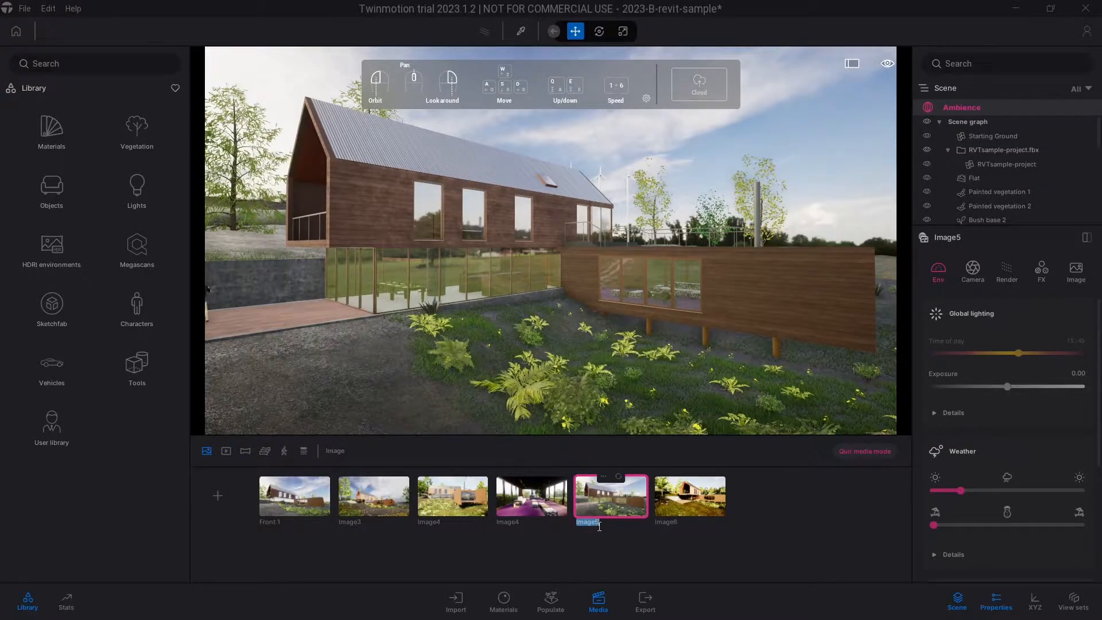
text(O)
text(e)
key(Return)
- Rename the Image6 shot to picture 2
click(690, 496)
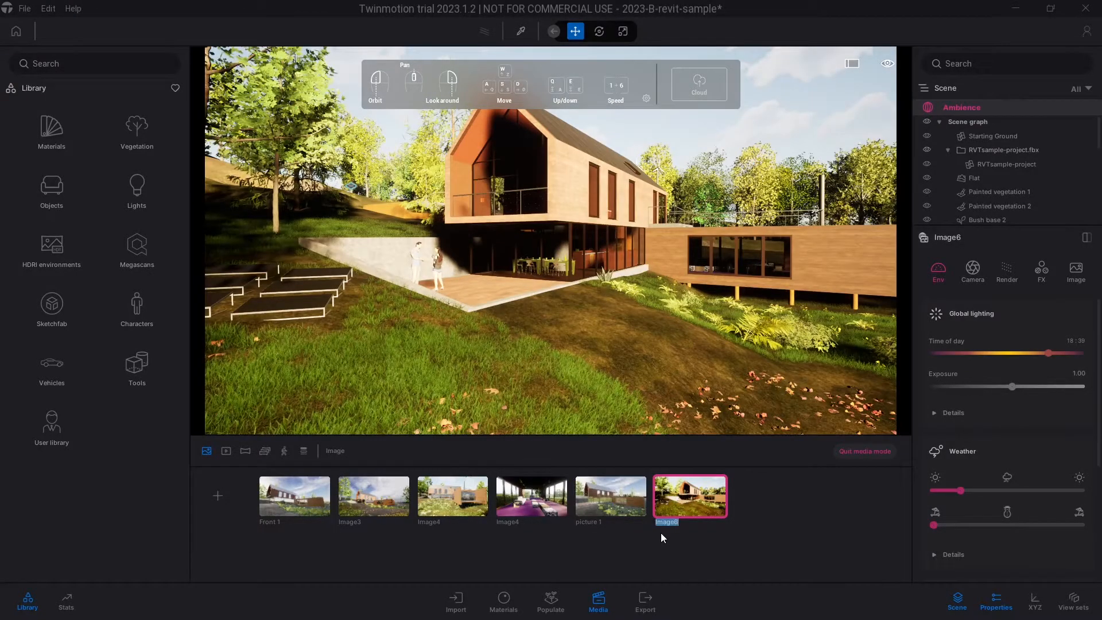
key(F2)
text(picture 2)
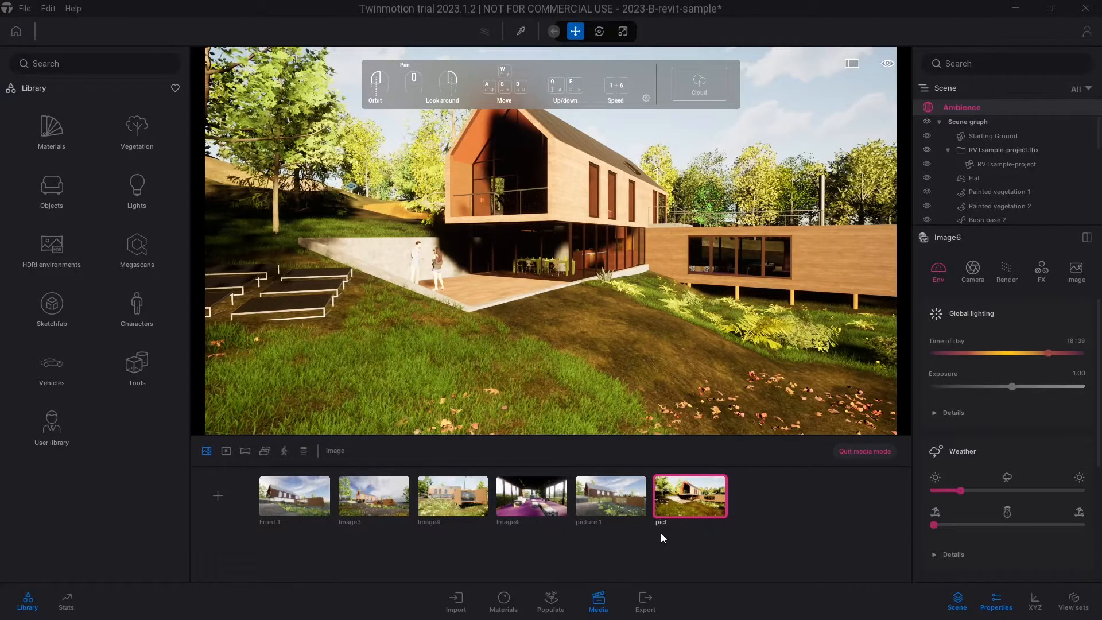
key(Return)
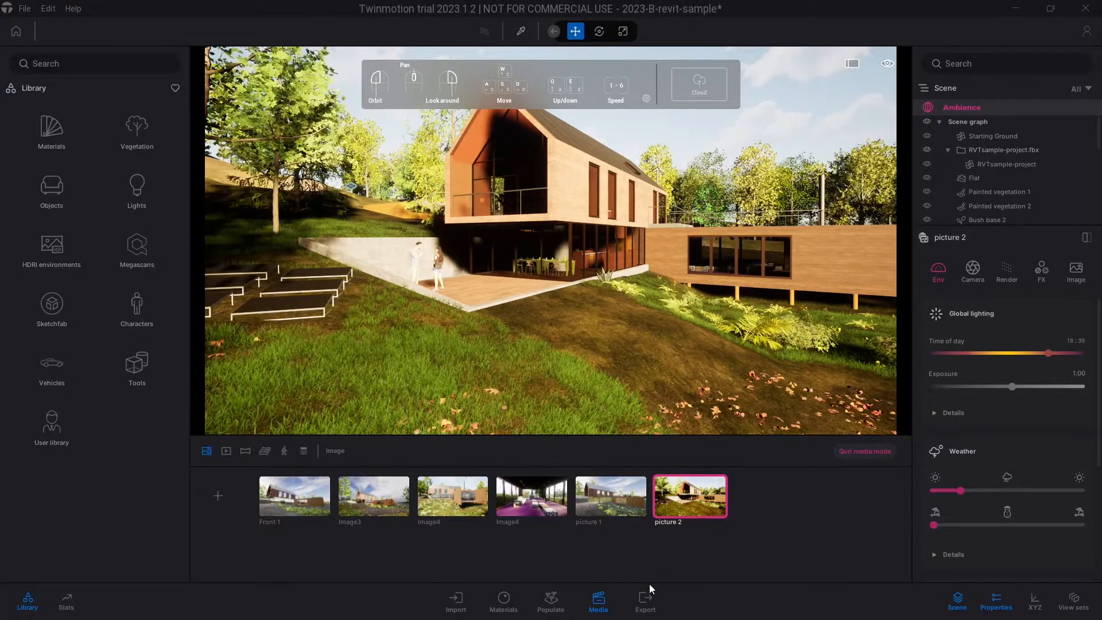
- Show the image export settings with JPG format and the detail/refinement options
click(645, 598)
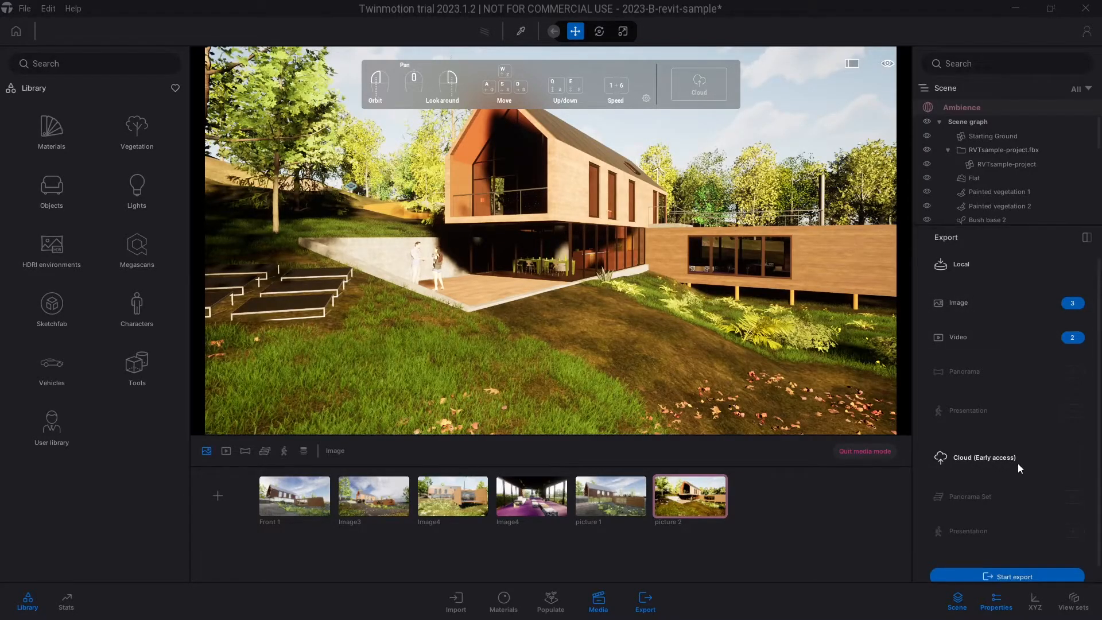
scroll(1018, 463, down, 1)
scroll(1016, 358, up, 1)
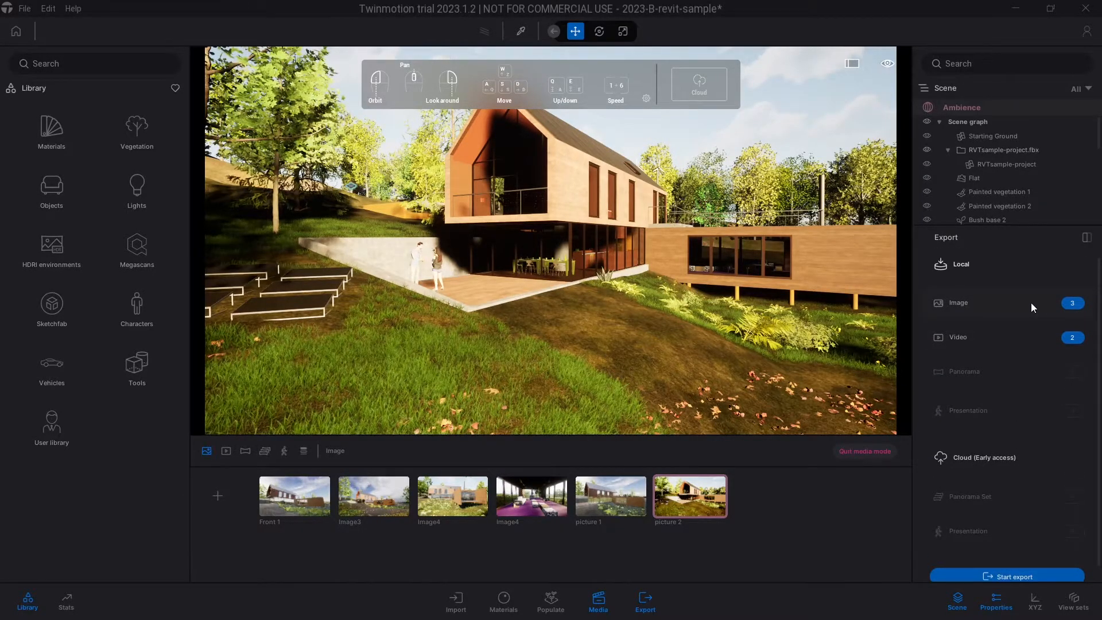
click(1045, 304)
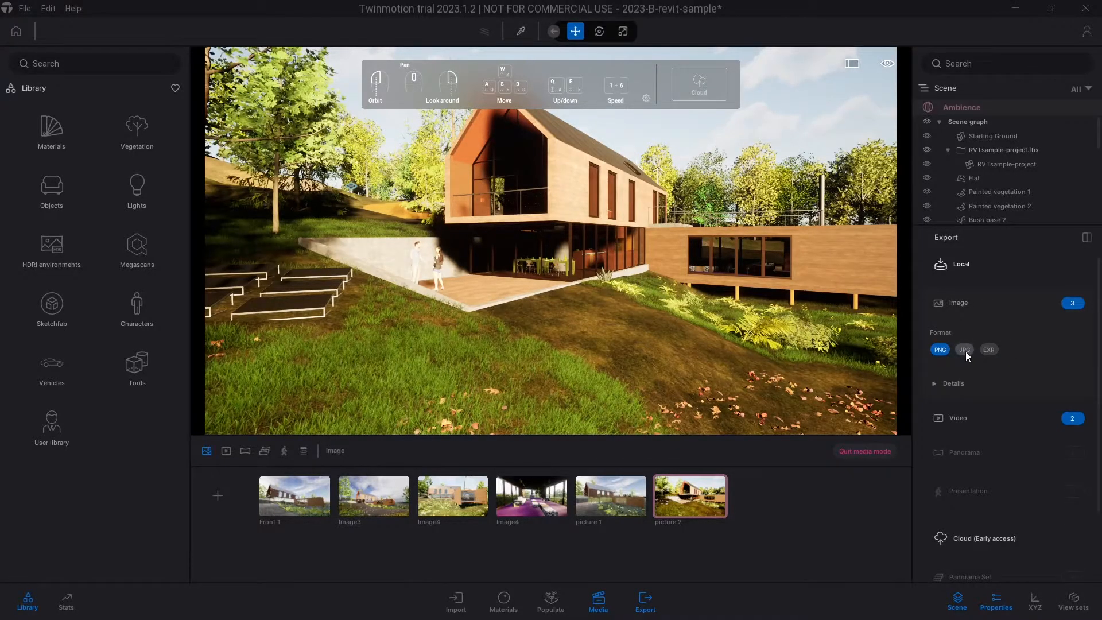
click(973, 388)
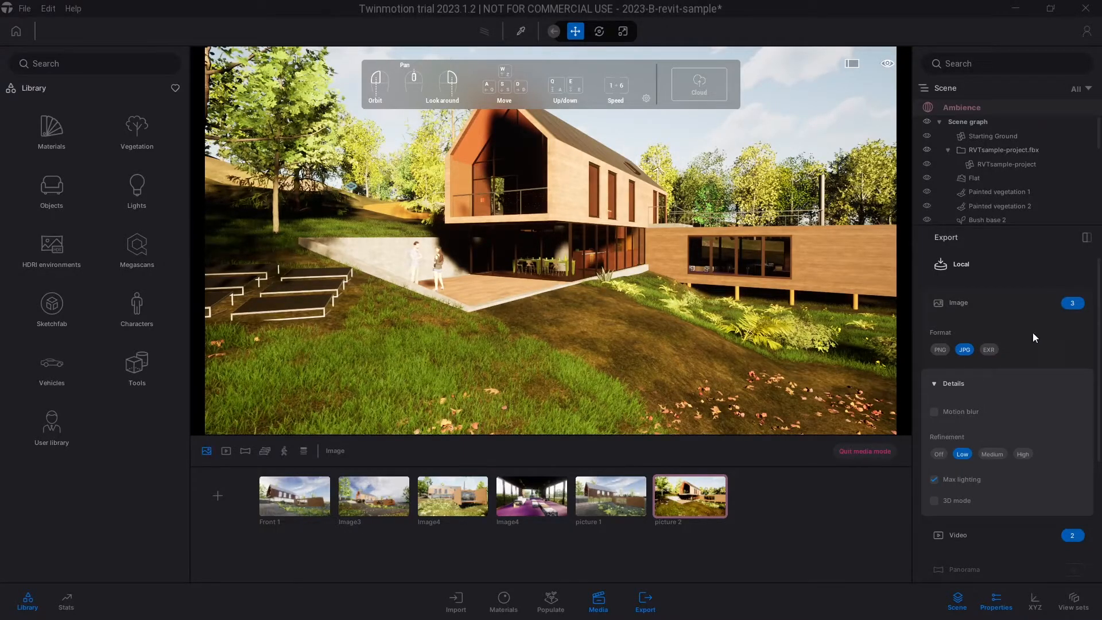
- Select only picture 1 and picture 2 for image export, dropping Front 1 and Image4
click(1073, 305)
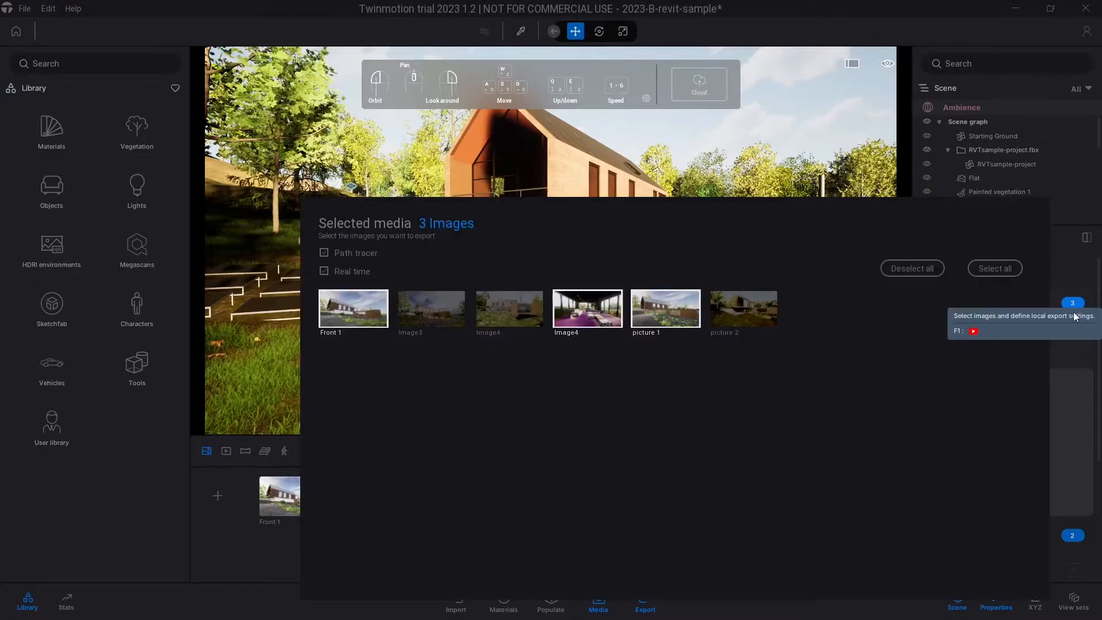
click(1059, 315)
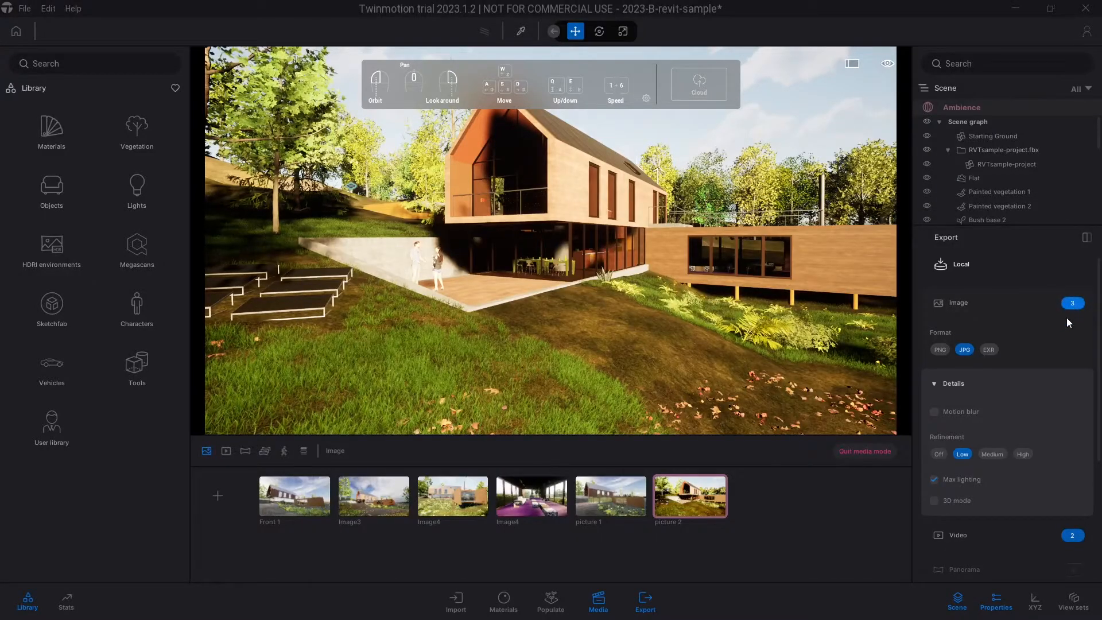
click(1066, 306)
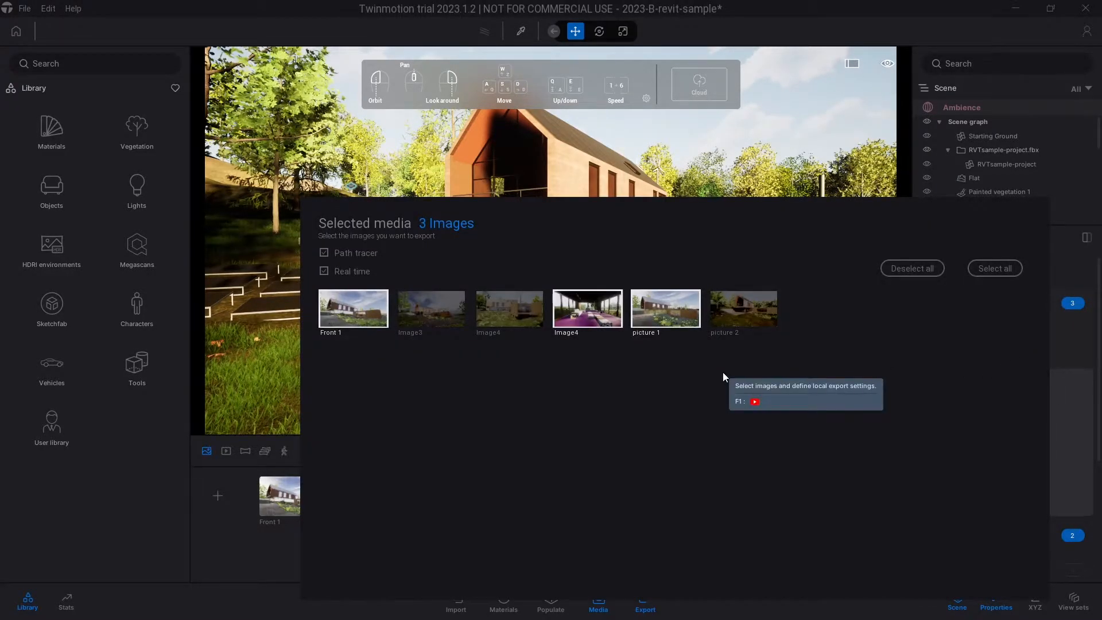
click(337, 310)
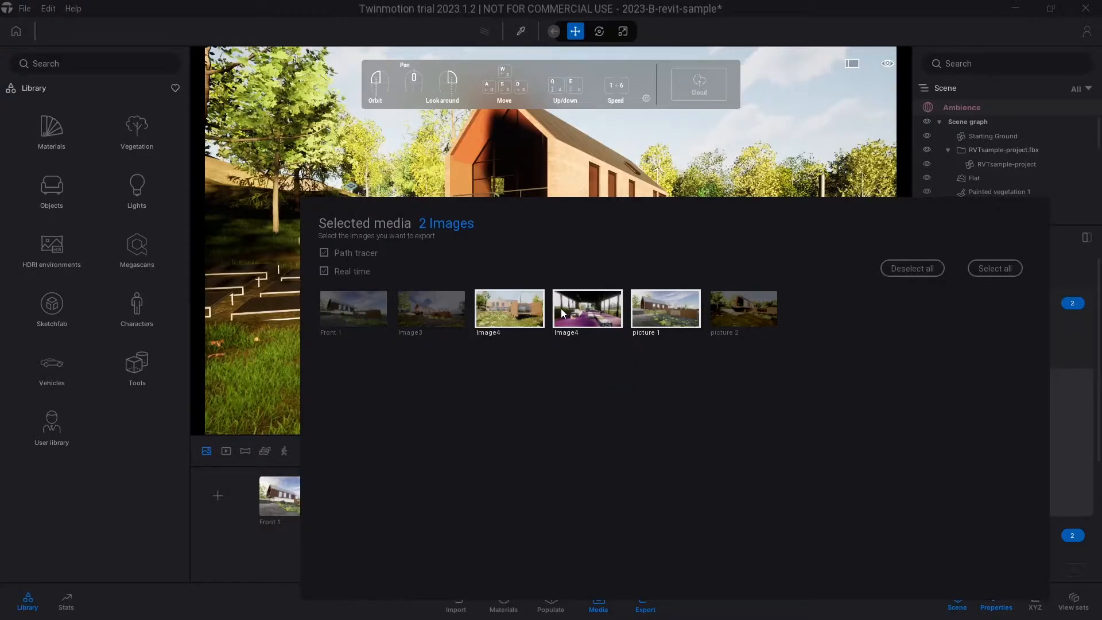
click(587, 309)
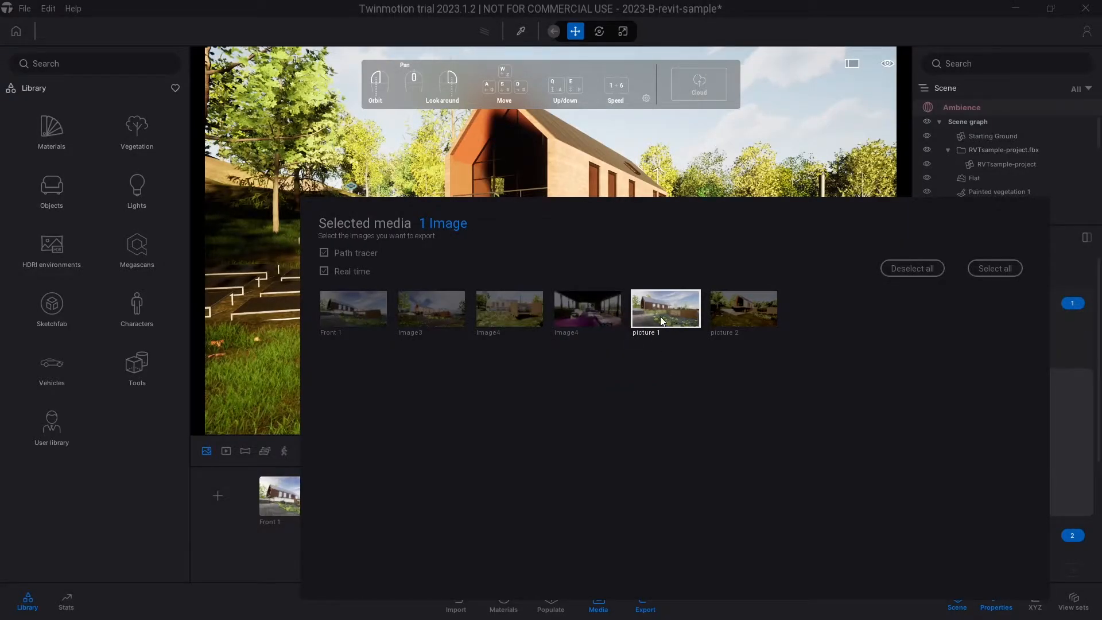
click(743, 310)
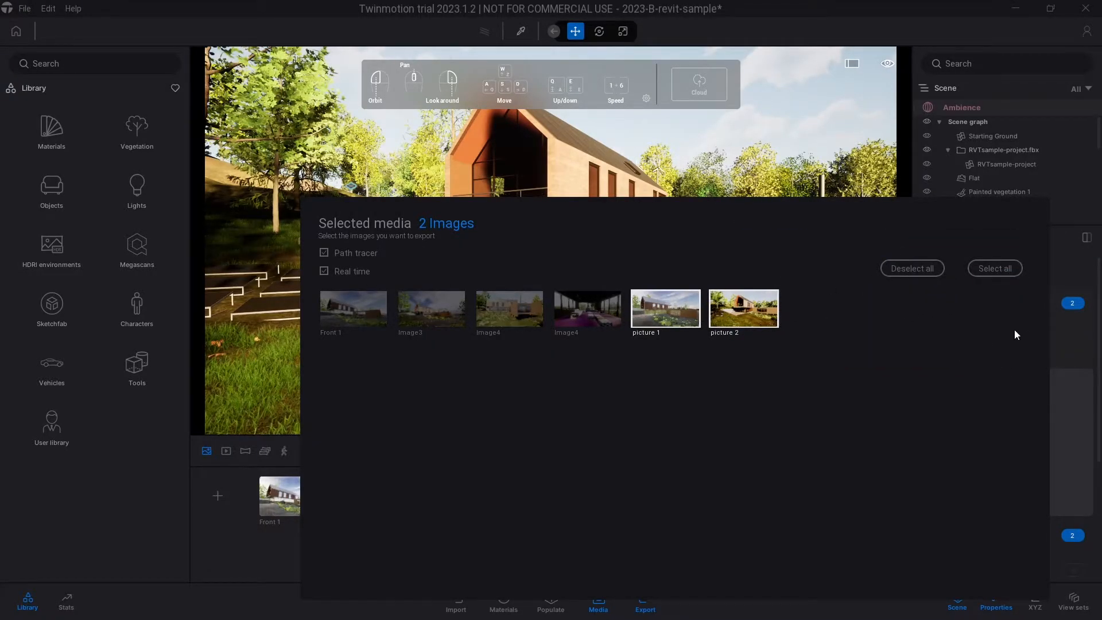
click(1063, 350)
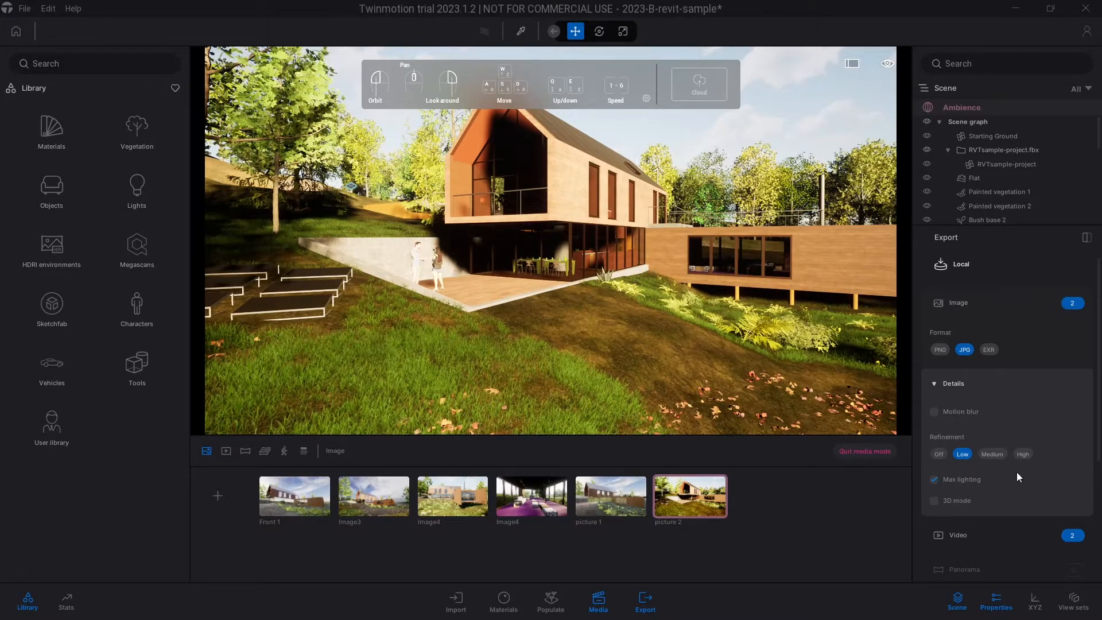
- Deselect Video1 and Video2 so only the two JPG images remain queued
click(953, 382)
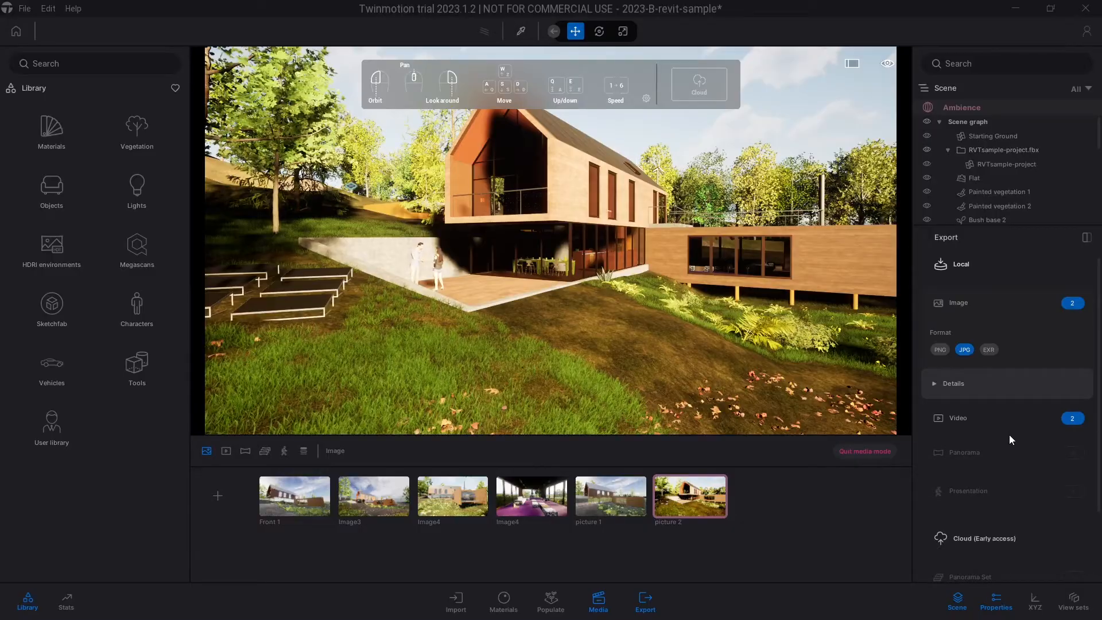
click(1073, 419)
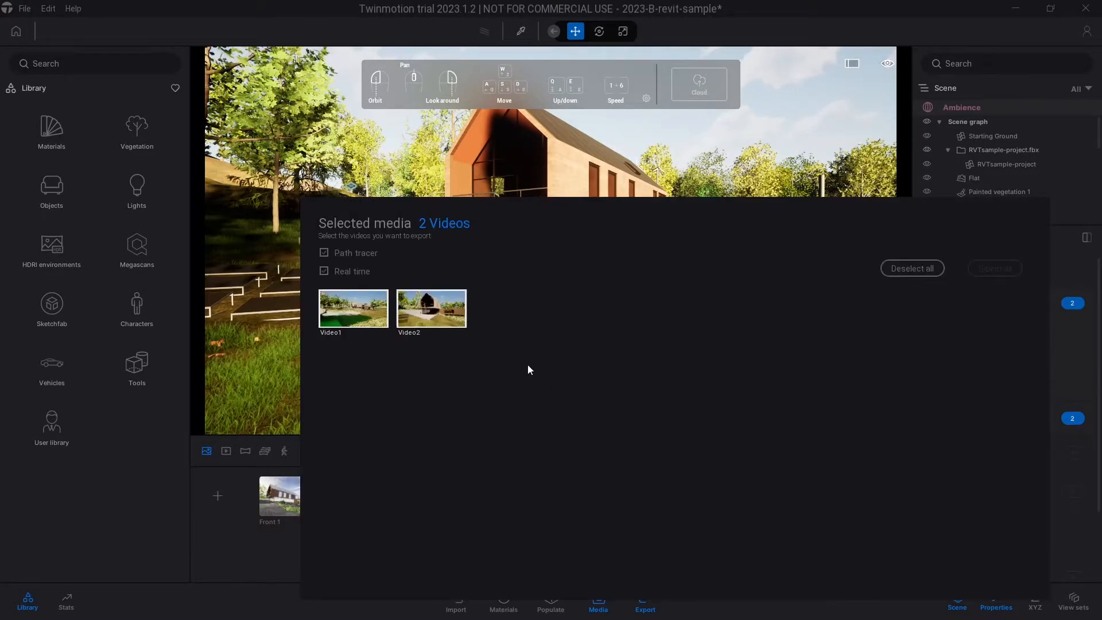
click(433, 310)
click(353, 314)
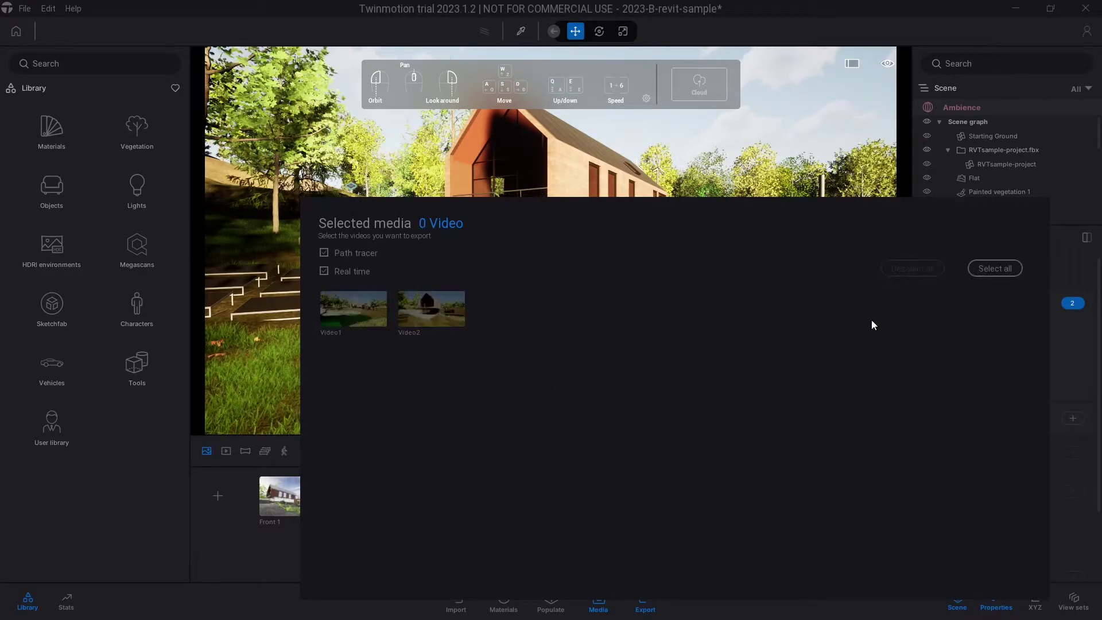
click(1090, 370)
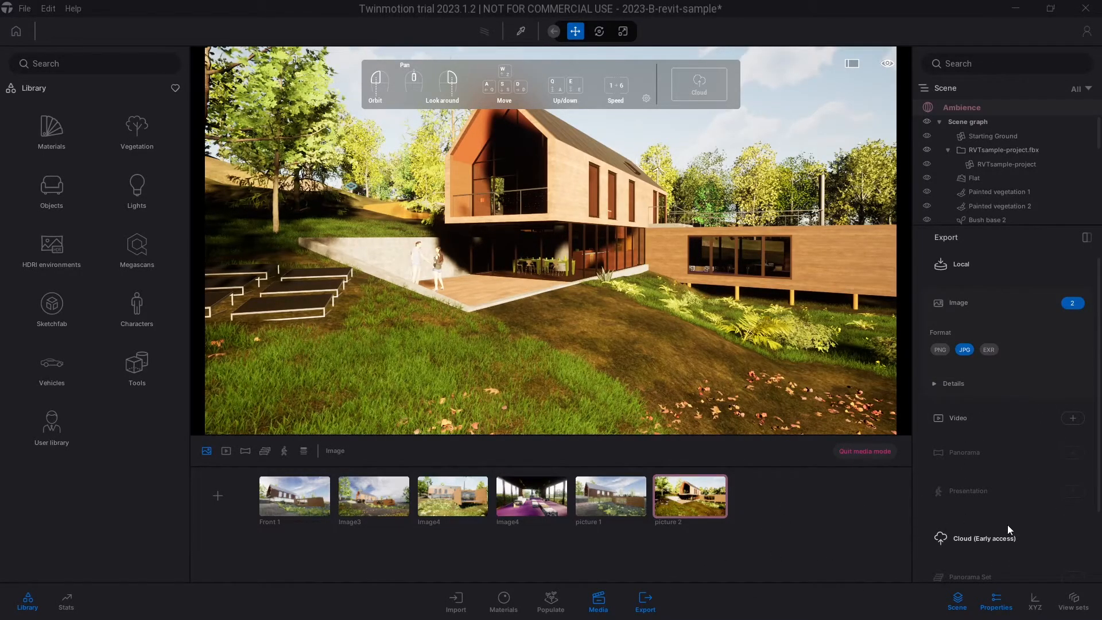
scroll(1012, 480, down, 2)
scroll(1012, 480, down, 1)
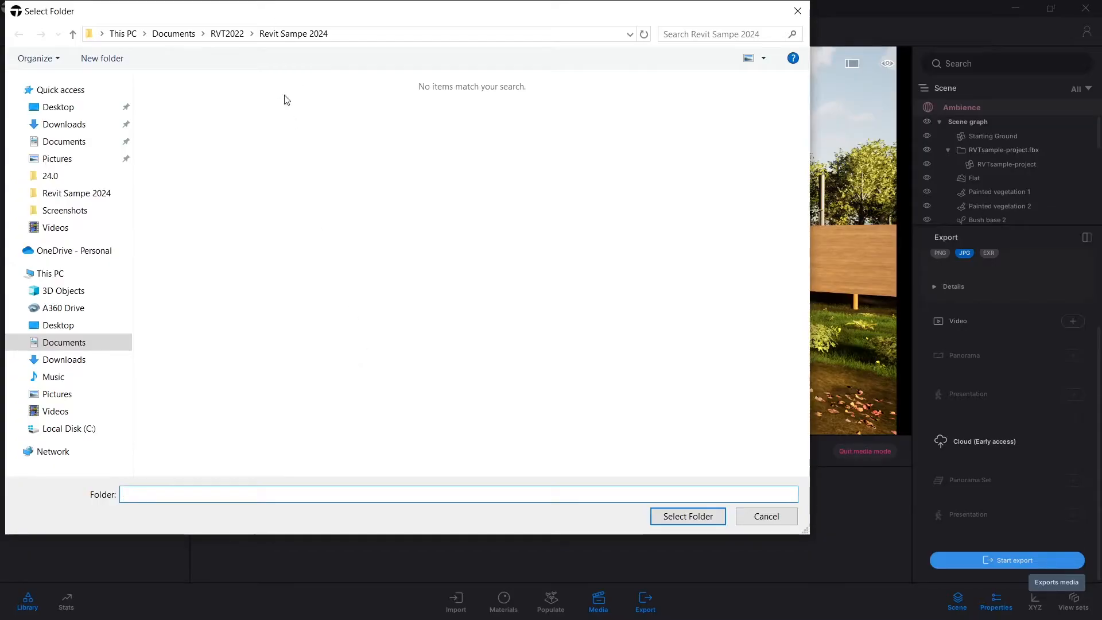
- Start exporting the two JPGs into the Revit Sampe 2024 folder
click(685, 517)
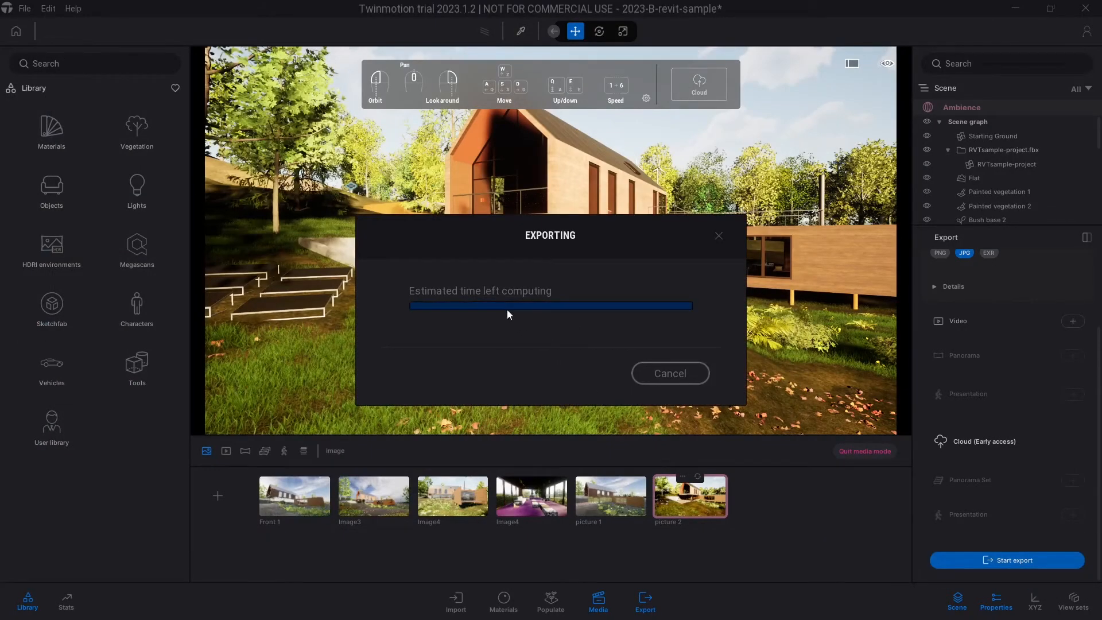